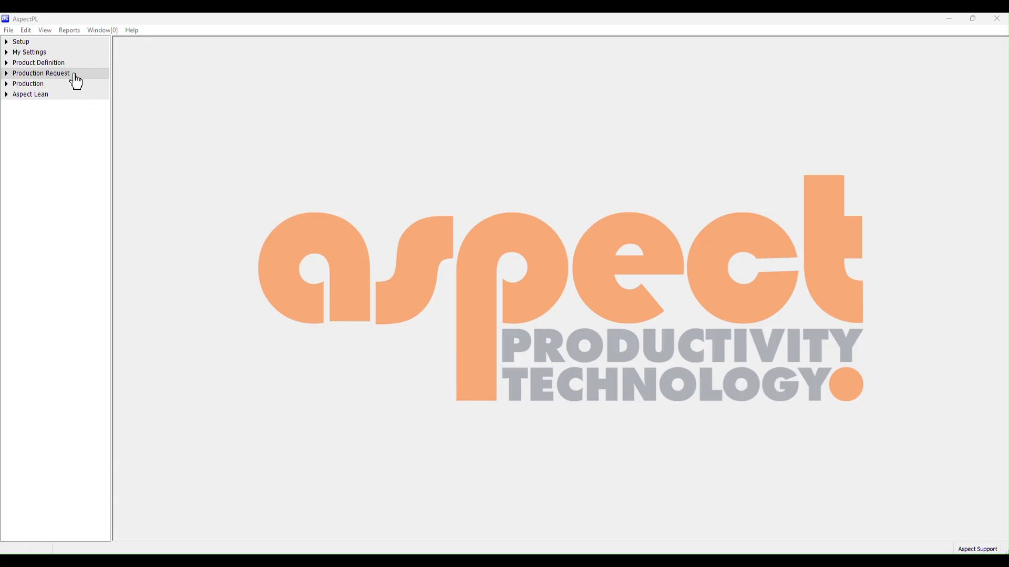
# Open the Equipment records under Product Definition and expand the ASPECT DEMO site
pyautogui.click(58, 64)
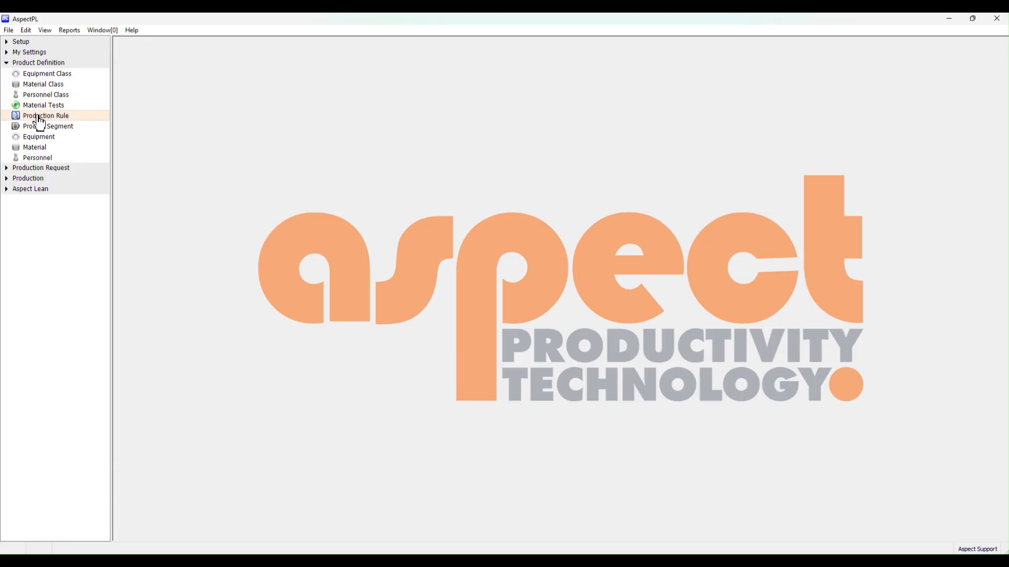
pyautogui.click(36, 138)
pyautogui.moveTo(333, 157); pyautogui.dragTo(473, 181)
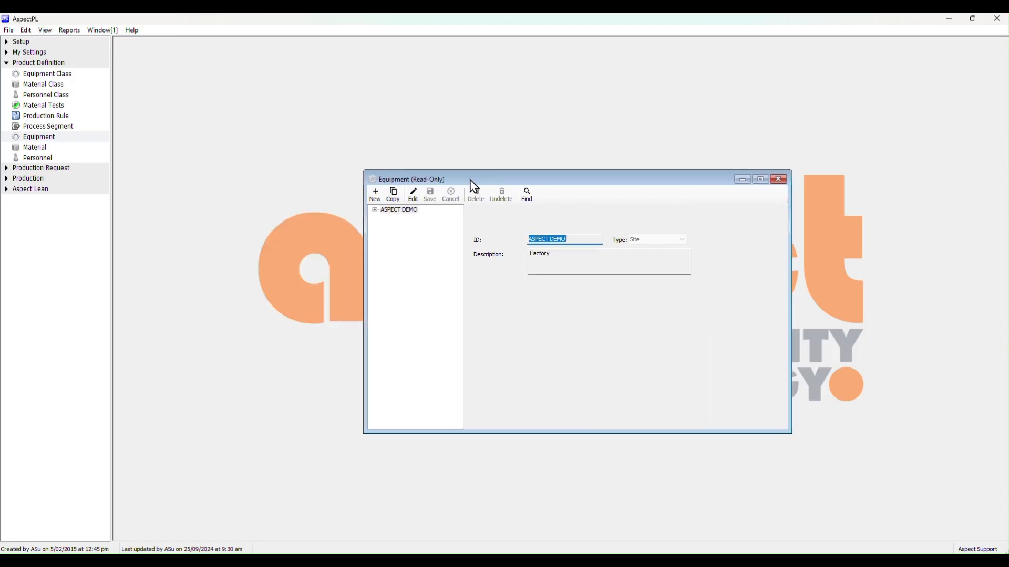
pyautogui.click(375, 210)
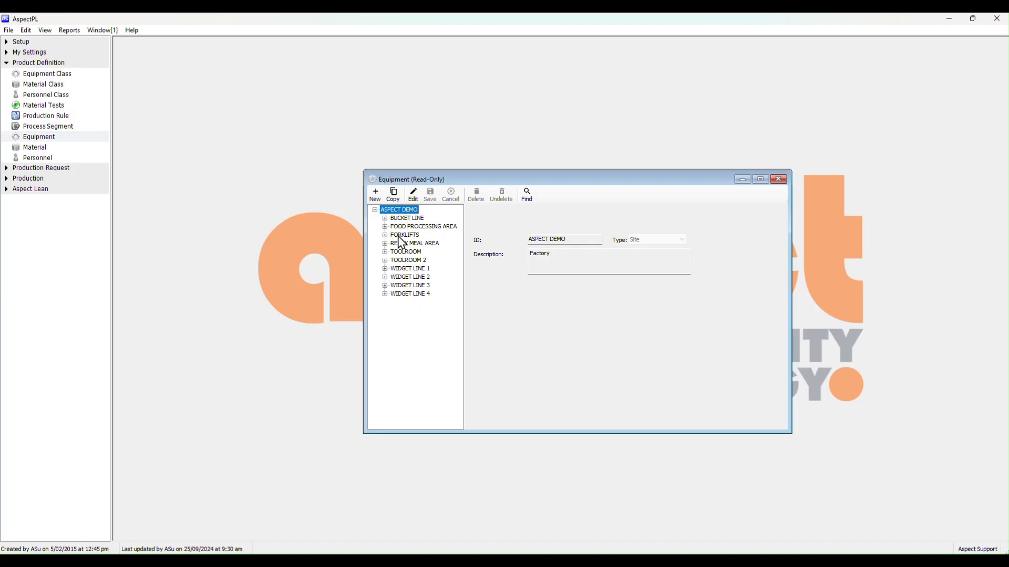
# Expand WIDGET LINE 1 in the equipment hierarchy and select machine M01
pyautogui.click(403, 220)
pyautogui.click(385, 270)
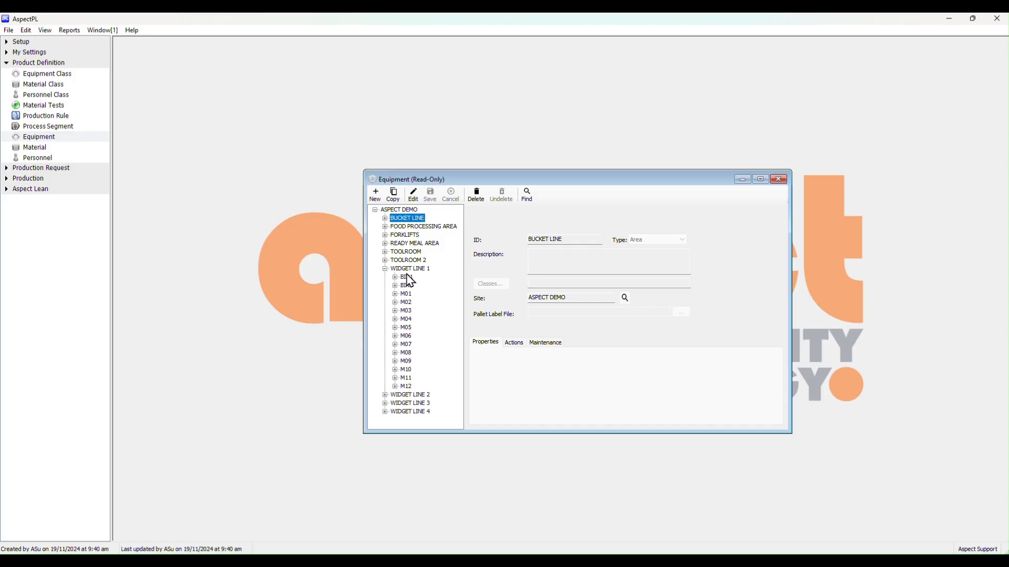
pyautogui.click(385, 270)
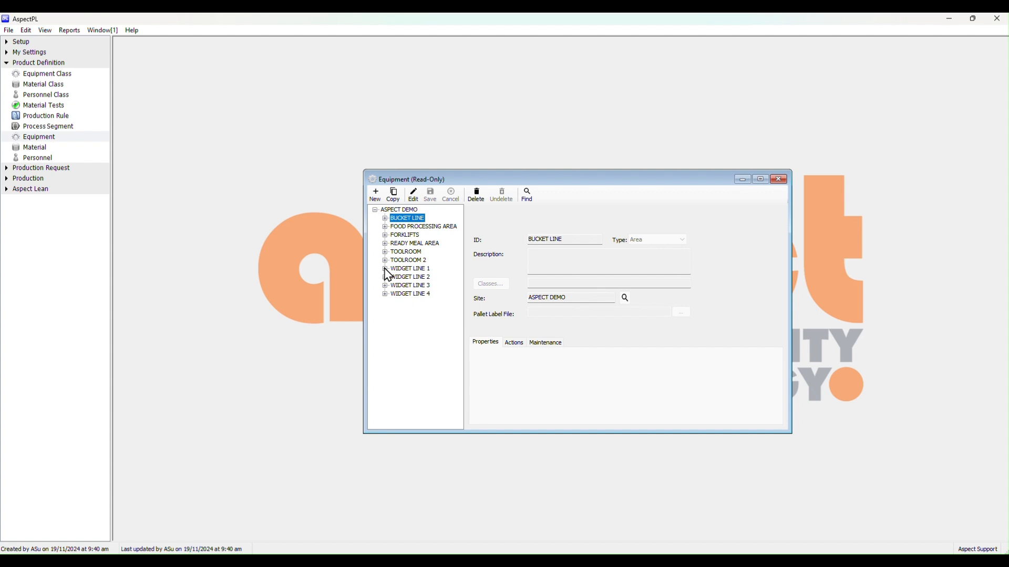
pyautogui.click(385, 269)
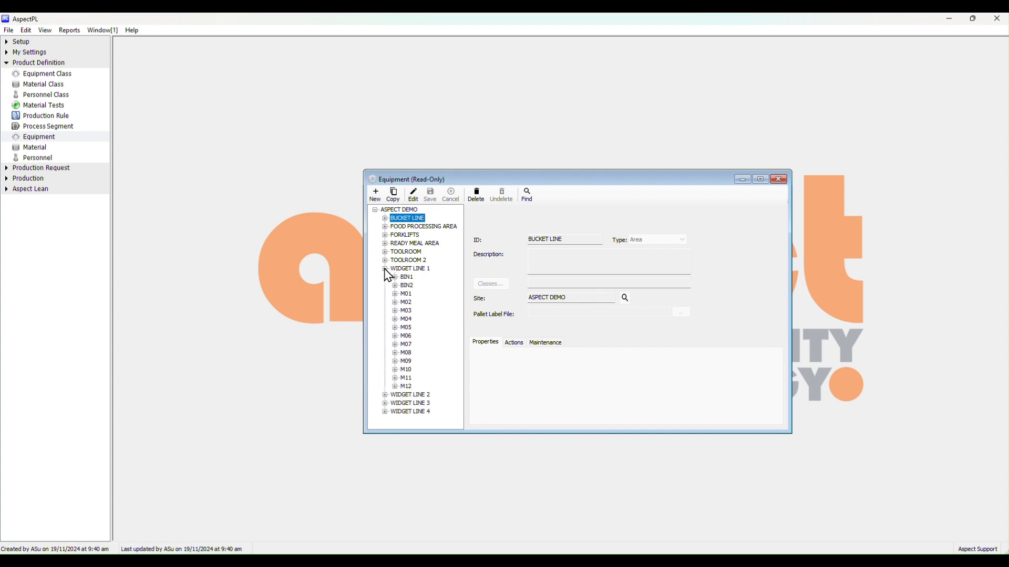
pyautogui.click(408, 296)
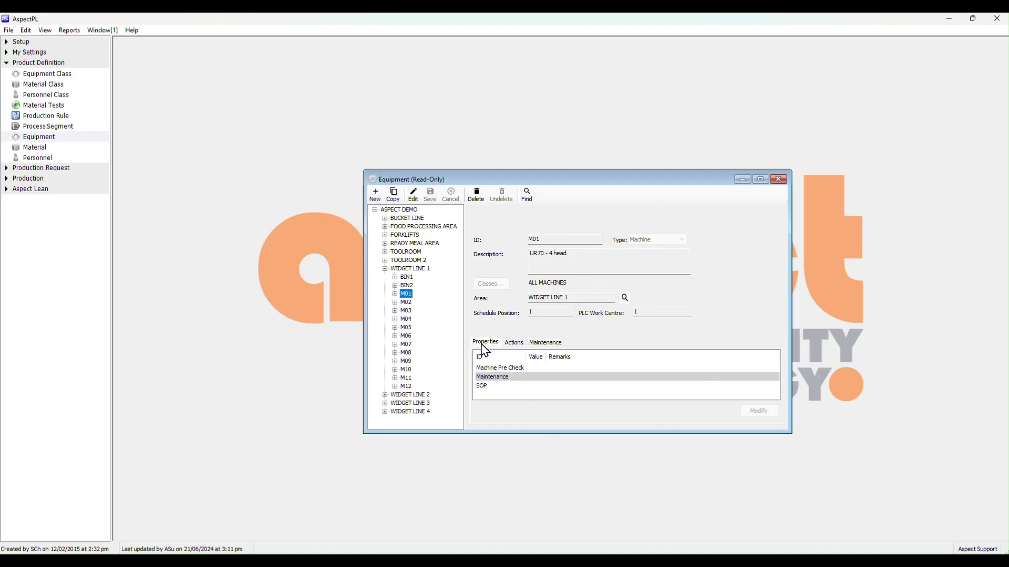
# Look through M01's actions, maintenance tasks and properties, and enlarge the Equipment window
pyautogui.click(515, 344)
pyautogui.click(551, 343)
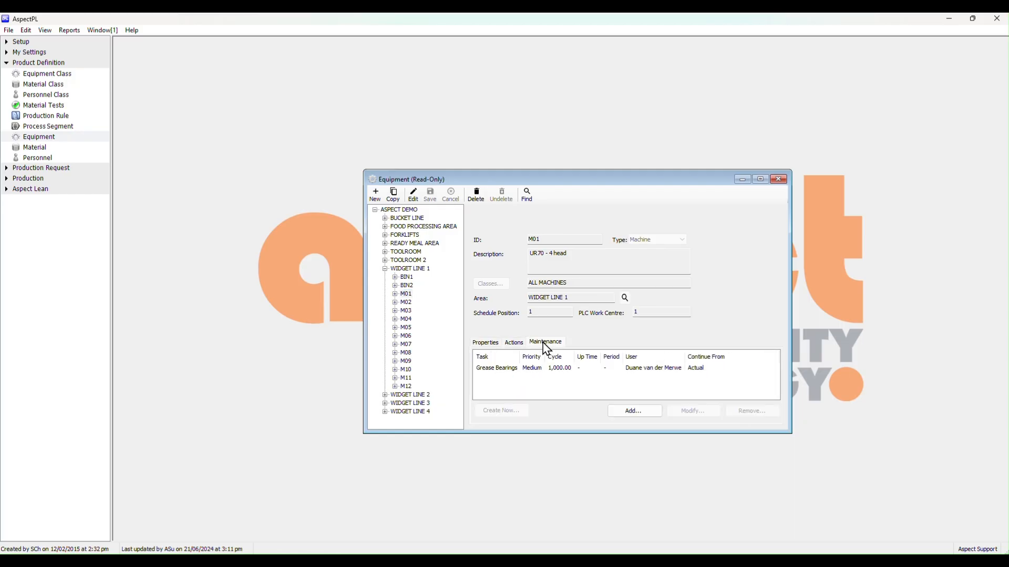
pyautogui.click(486, 343)
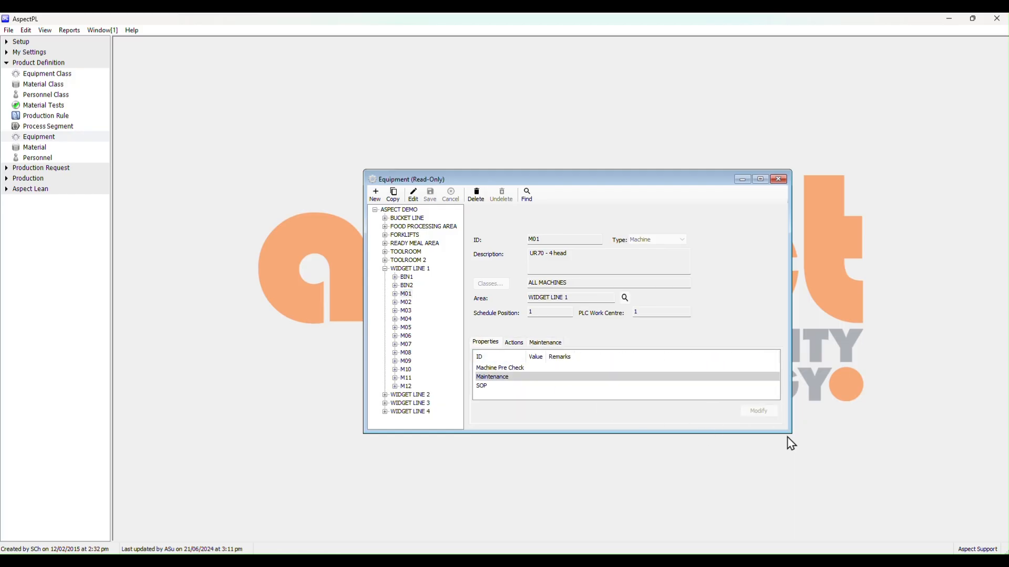
pyautogui.moveTo(791, 434); pyautogui.dragTo(882, 510)
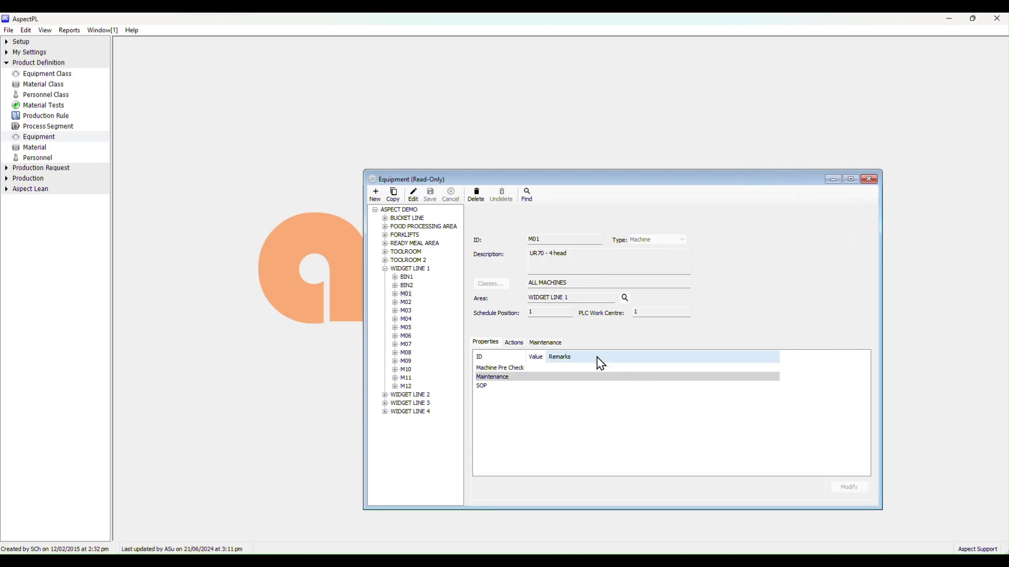
# Review M01's list of actions and its existing Grease Bearings maintenance task
pyautogui.click(514, 345)
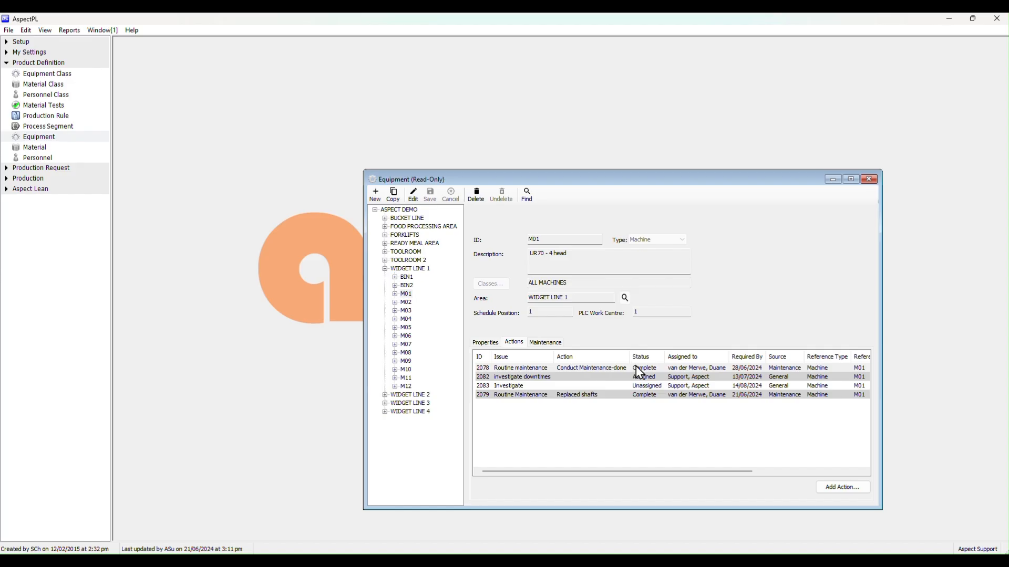
pyautogui.click(783, 376)
pyautogui.press('Up')
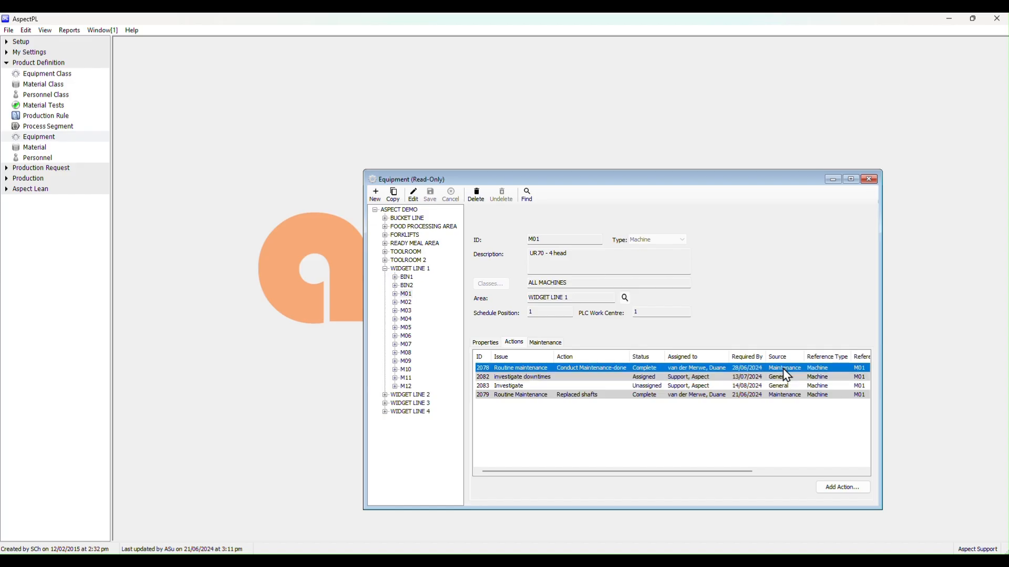
pyautogui.click(556, 344)
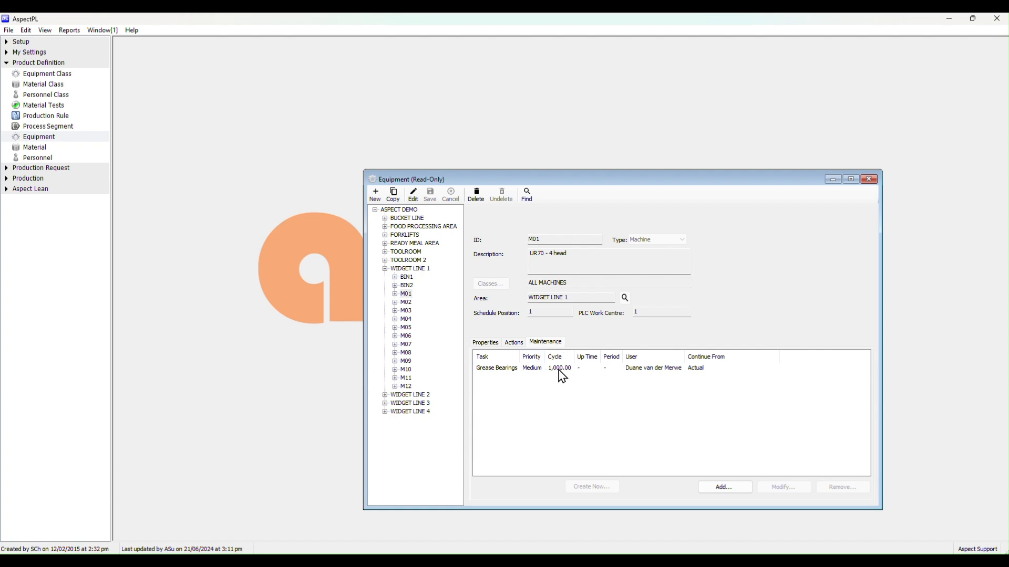
pyautogui.click(586, 370)
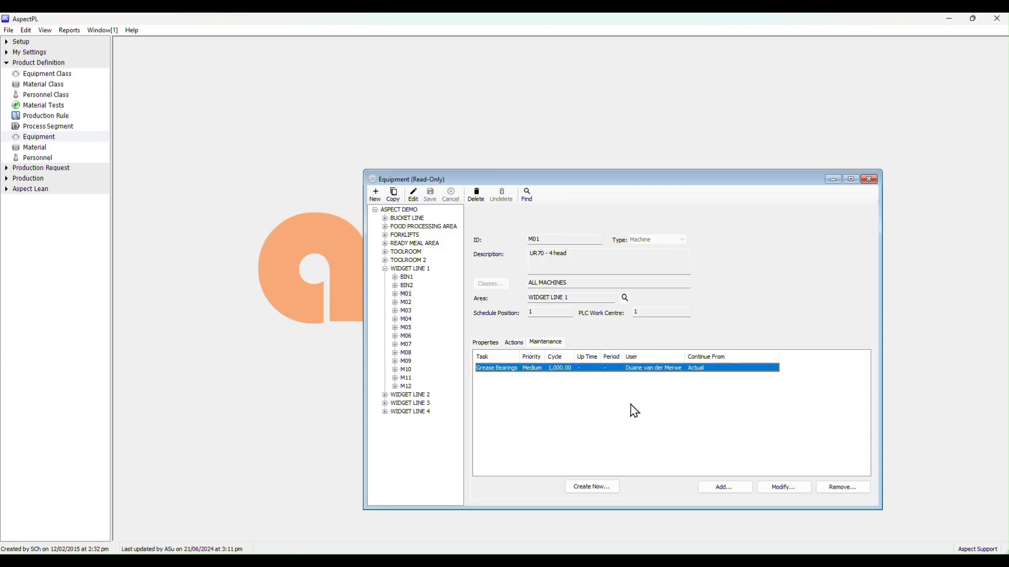
# Start a new maintenance task for M01 named Test with High priority and assign a user to it
pyautogui.click(737, 492)
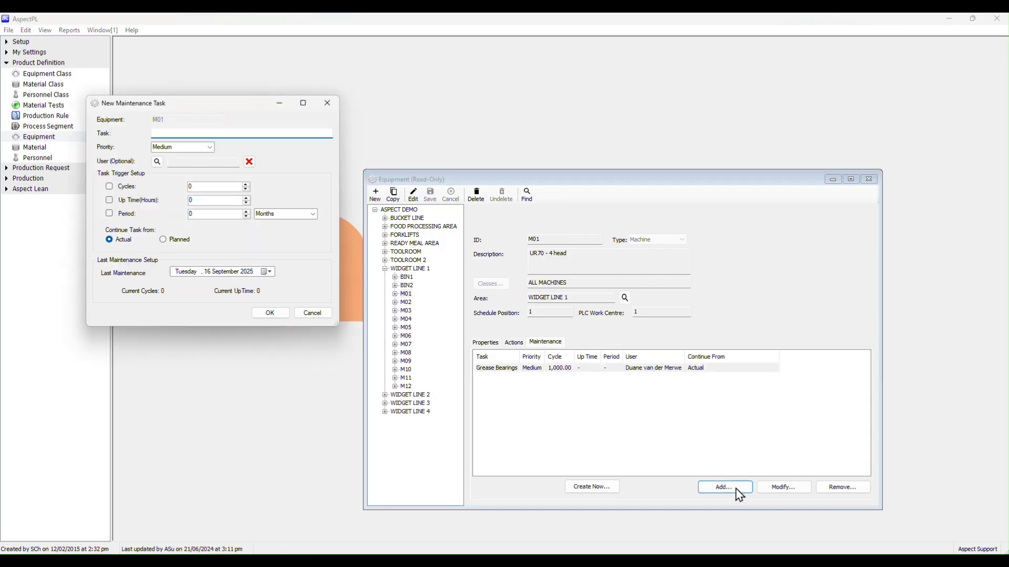
pyautogui.moveTo(206, 98); pyautogui.dragTo(617, 244)
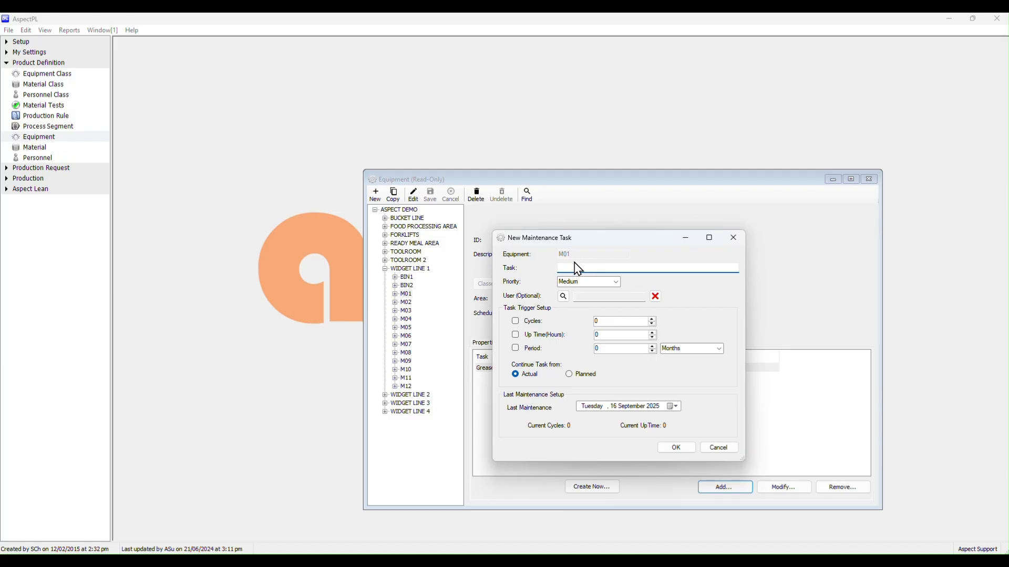
pyautogui.write('Tes')
pyautogui.click(615, 283)
pyautogui.click(604, 306)
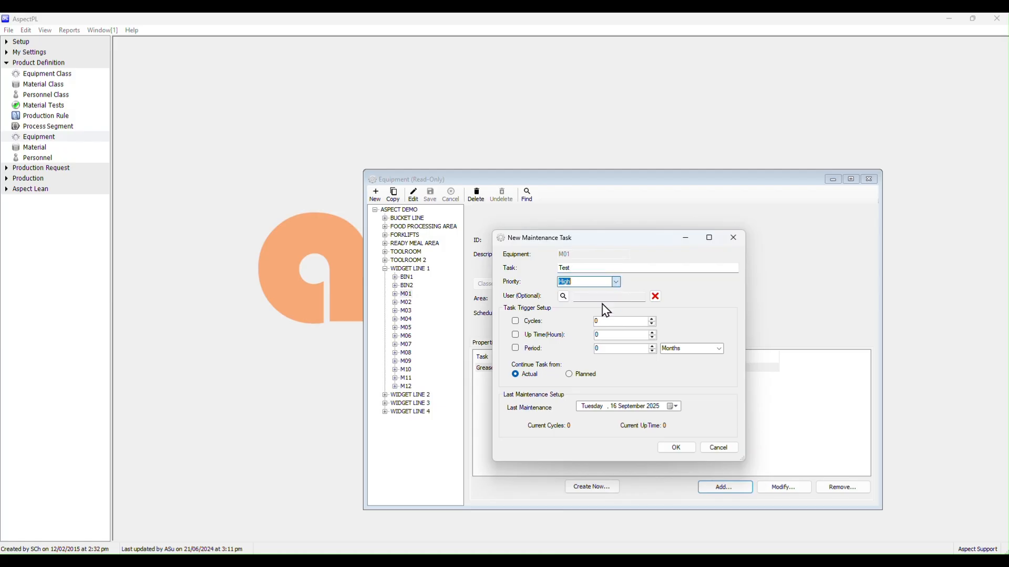
pyautogui.click(564, 298)
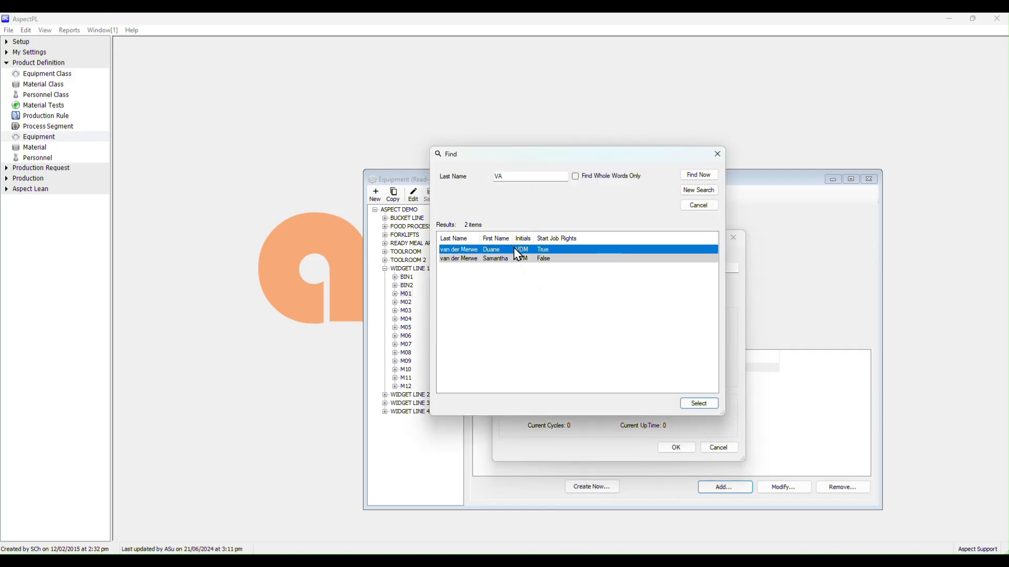
pyautogui.doubleClick(518, 255)
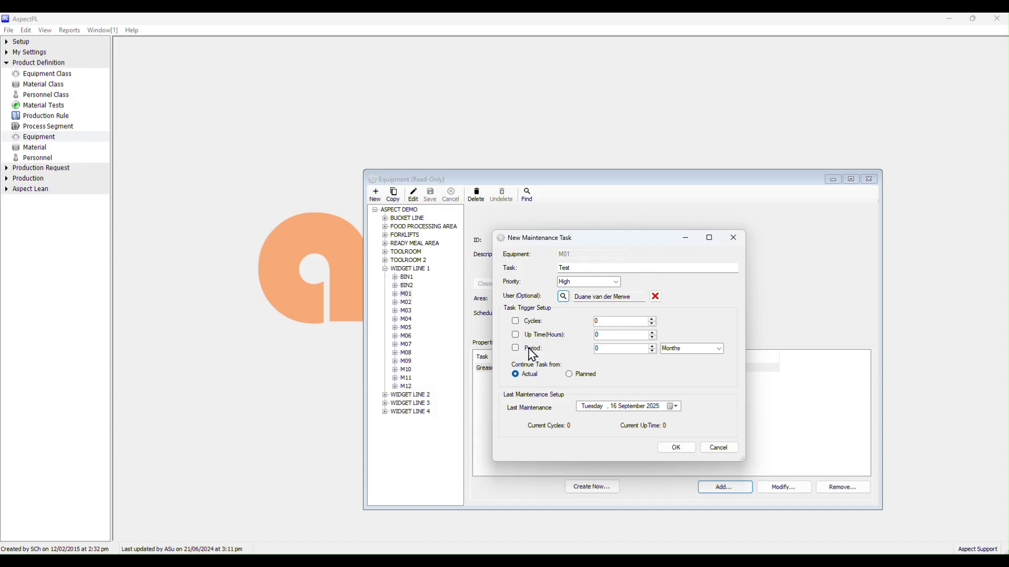
# Enable the cycles trigger at 1,000 and enter 1,000 up-time hours, leaving the period unit at Months
pyautogui.click(516, 322)
pyautogui.click(618, 322)
pyautogui.press('BackSpace')
pyautogui.write('1,000')
pyautogui.press('Tab')
pyautogui.write('1000')
pyautogui.click(714, 349)
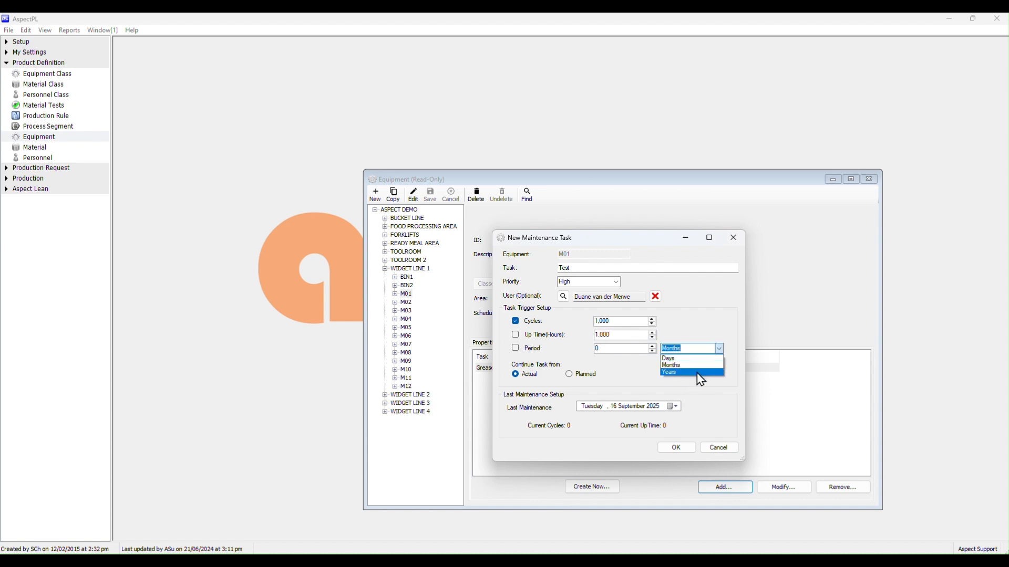
pyautogui.click(642, 372)
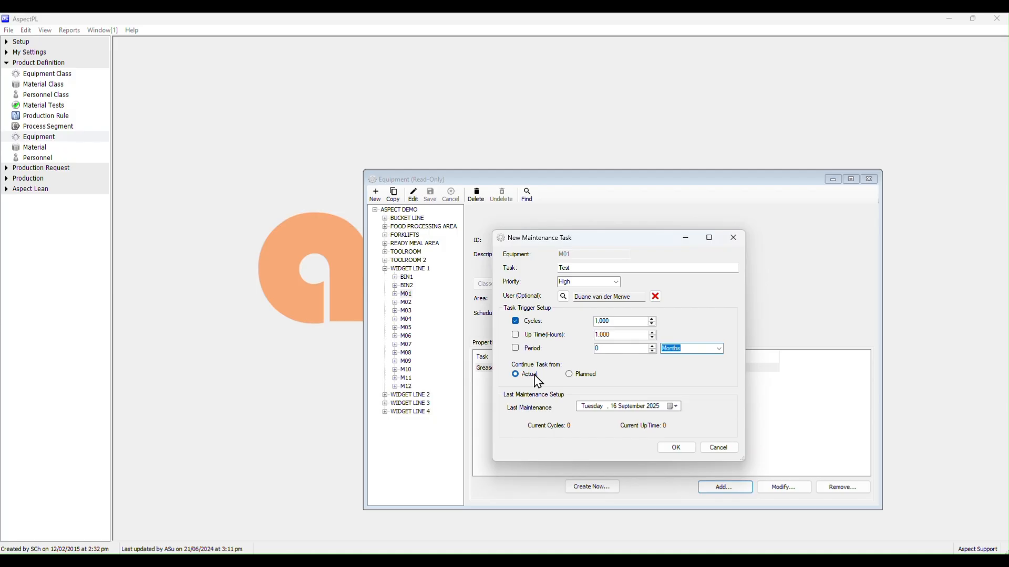
# Continue the task from Planned, set the last maintenance date to 2 September 2025 and confirm the new task
pyautogui.click(569, 375)
pyautogui.click(675, 406)
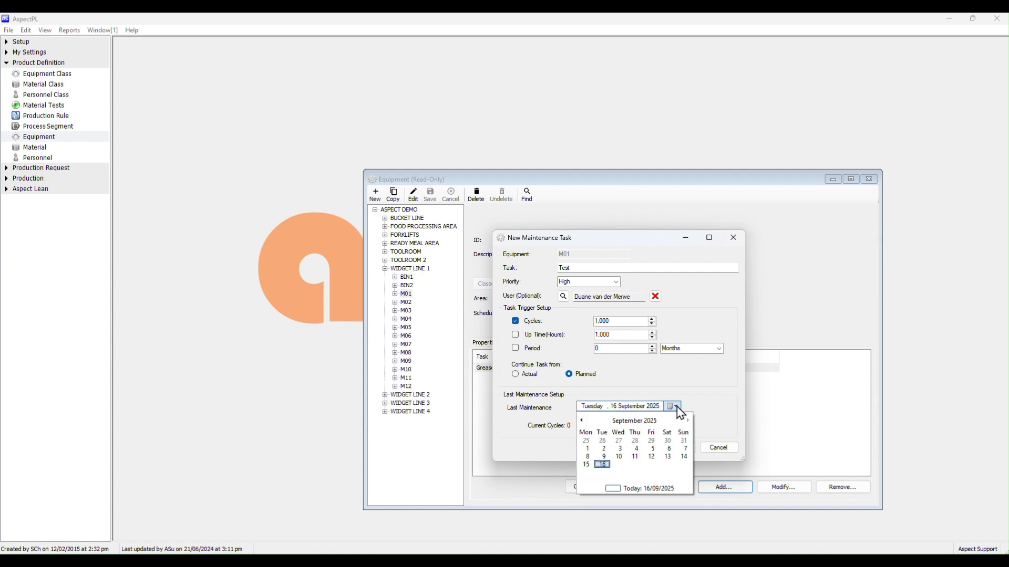
pyautogui.click(605, 451)
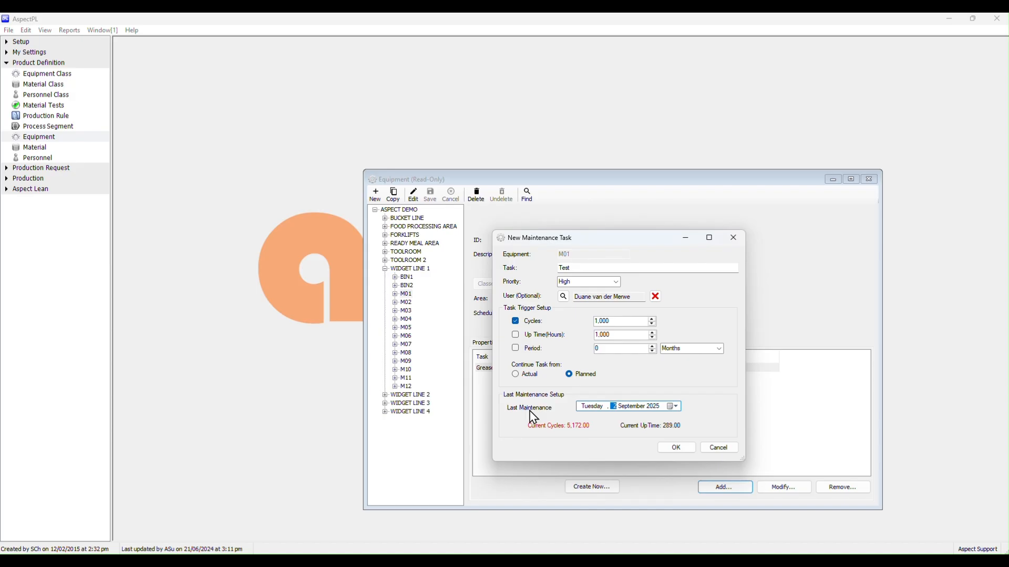
pyautogui.click(676, 448)
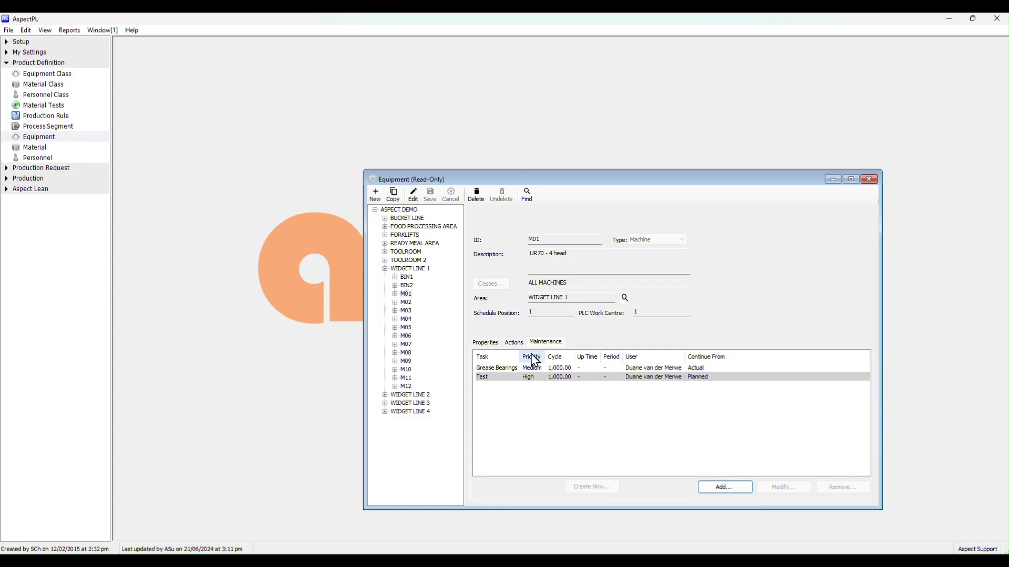
# Open M01's unassigned Investigate action for editing and enter Complete as the action text
pyautogui.click(519, 346)
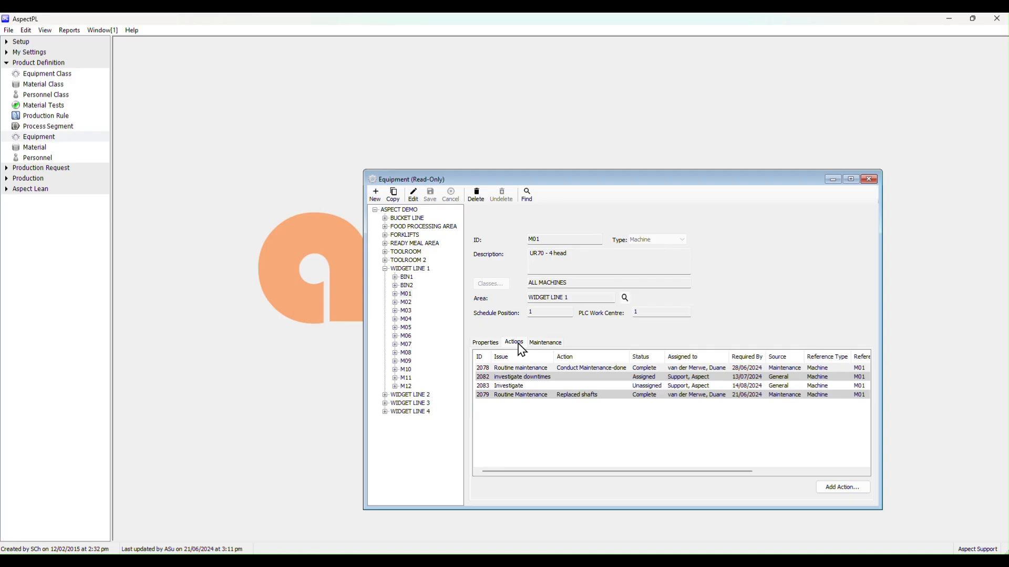
pyautogui.doubleClick(690, 386)
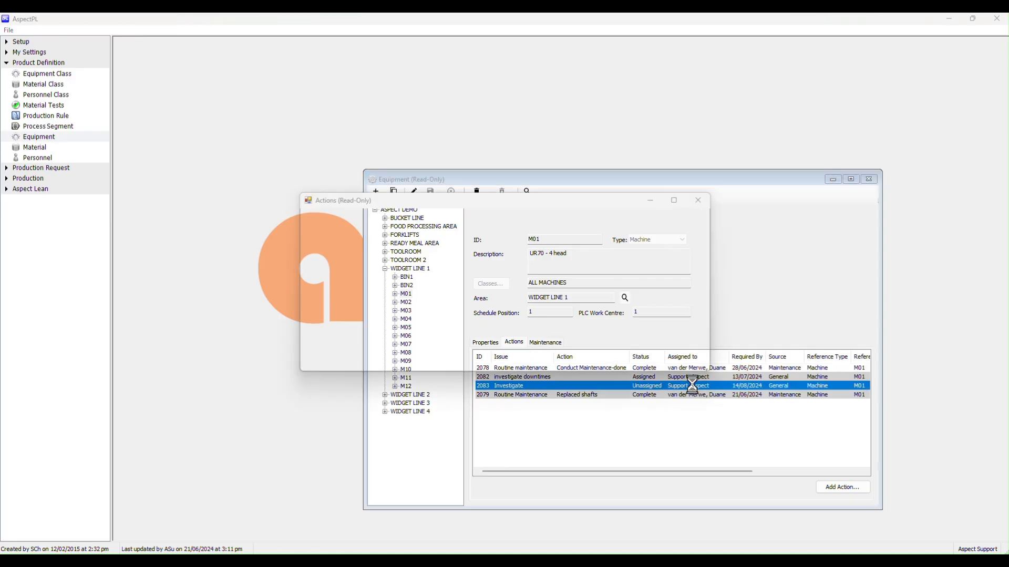
pyautogui.click(354, 232)
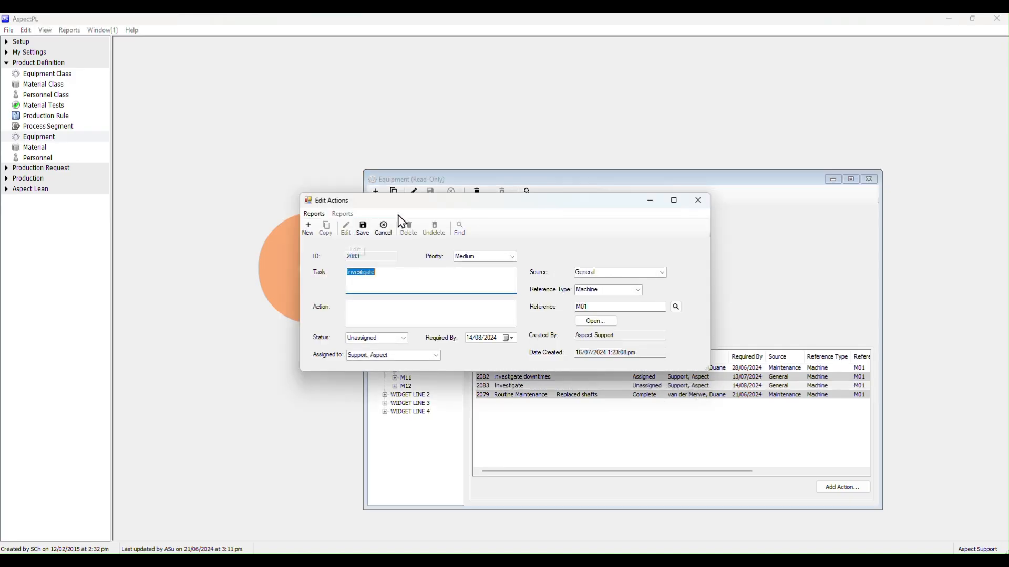
pyautogui.moveTo(429, 204); pyautogui.dragTo(549, 223)
pyautogui.click(491, 327)
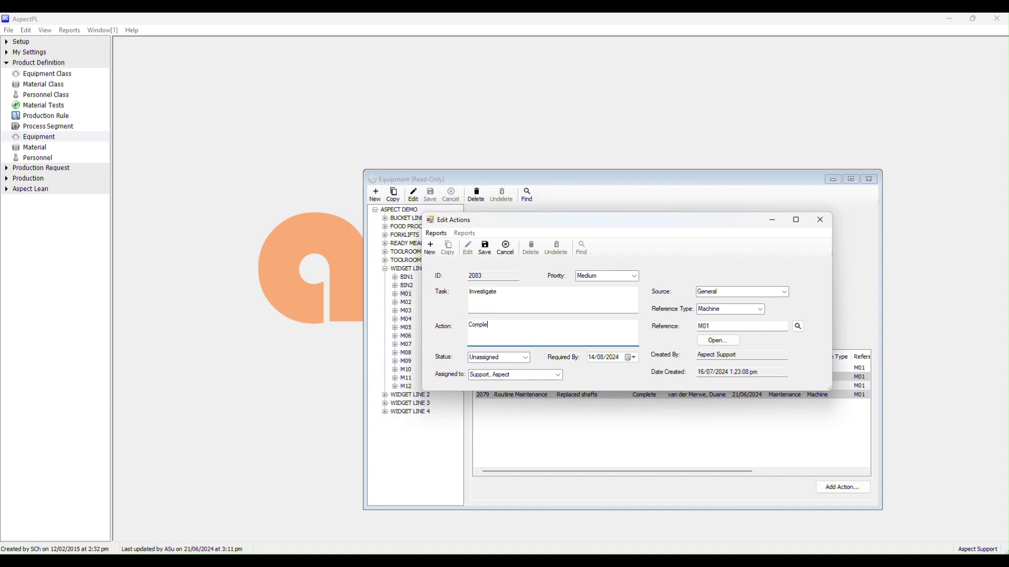
# Set the Investigate action's status to Complete, save it and close the action
pyautogui.click(527, 359)
pyautogui.click(508, 389)
pyautogui.click(485, 248)
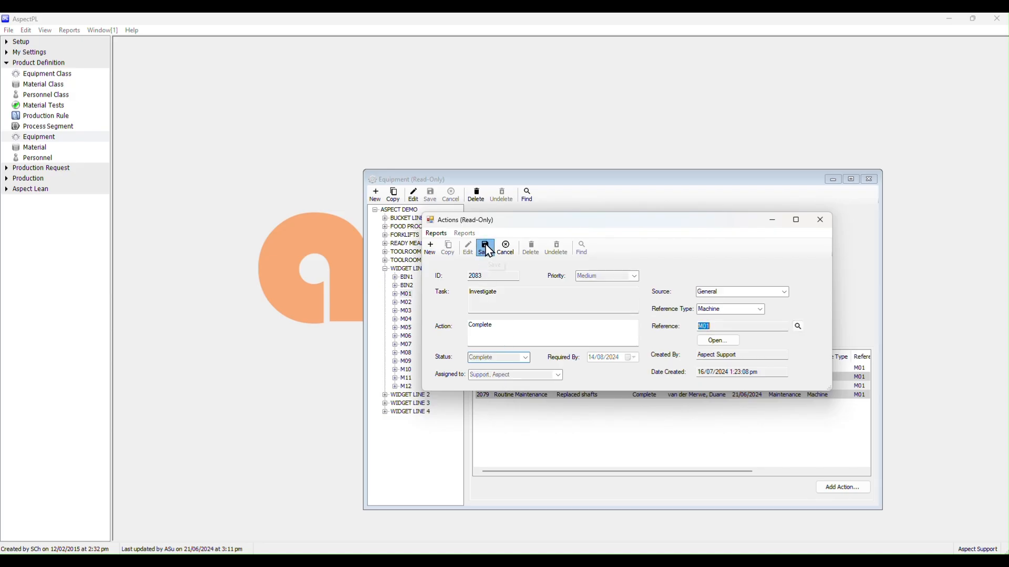
pyautogui.click(821, 220)
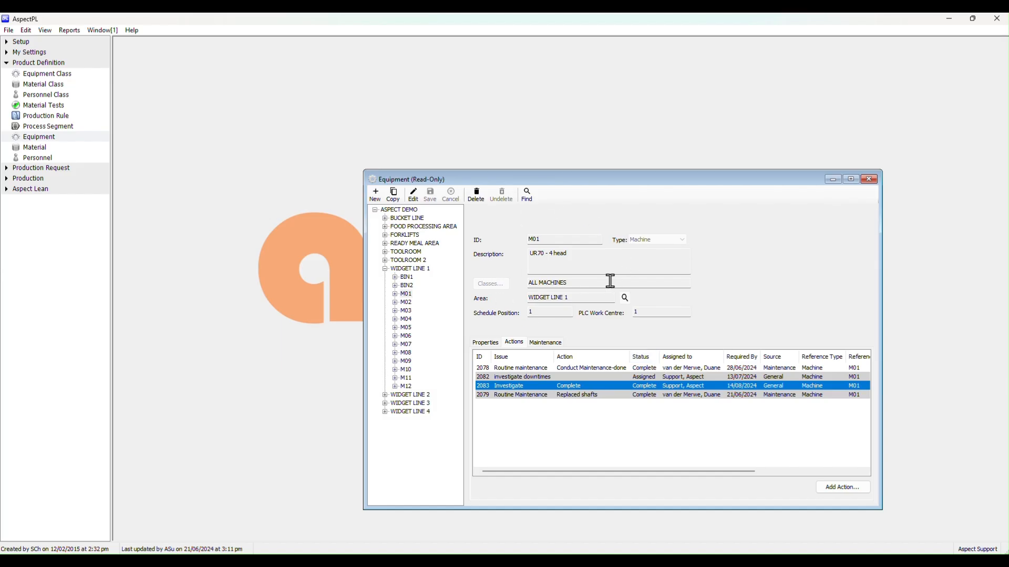
# Open the Action Summary under Production and filter it by the Maintenance source, keeping completed actions excluded
pyautogui.click(31, 181)
pyautogui.click(29, 369)
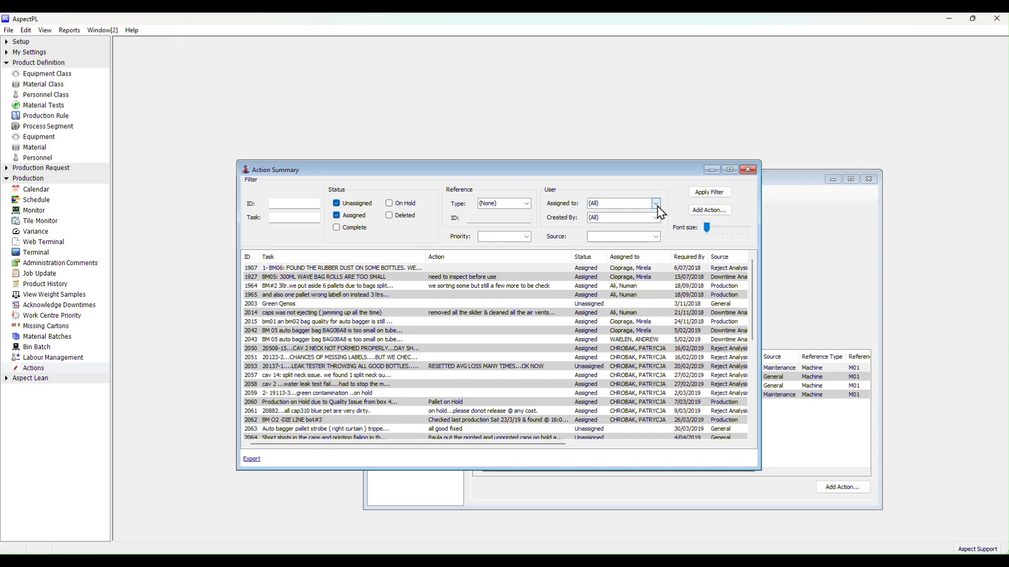
pyautogui.click(656, 204)
pyautogui.click(691, 216)
pyautogui.click(655, 238)
pyautogui.click(634, 286)
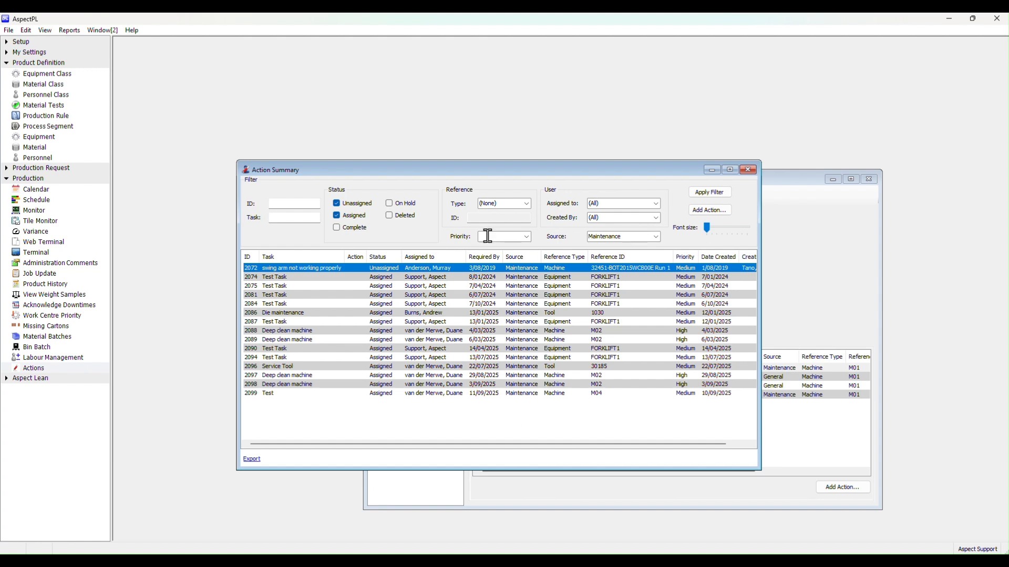
pyautogui.click(336, 229)
pyautogui.click(337, 228)
# Open the FORKLIFT1 Test Task created 12/01/2025 and view the actions of its referenced equipment
pyautogui.doubleClick(524, 321)
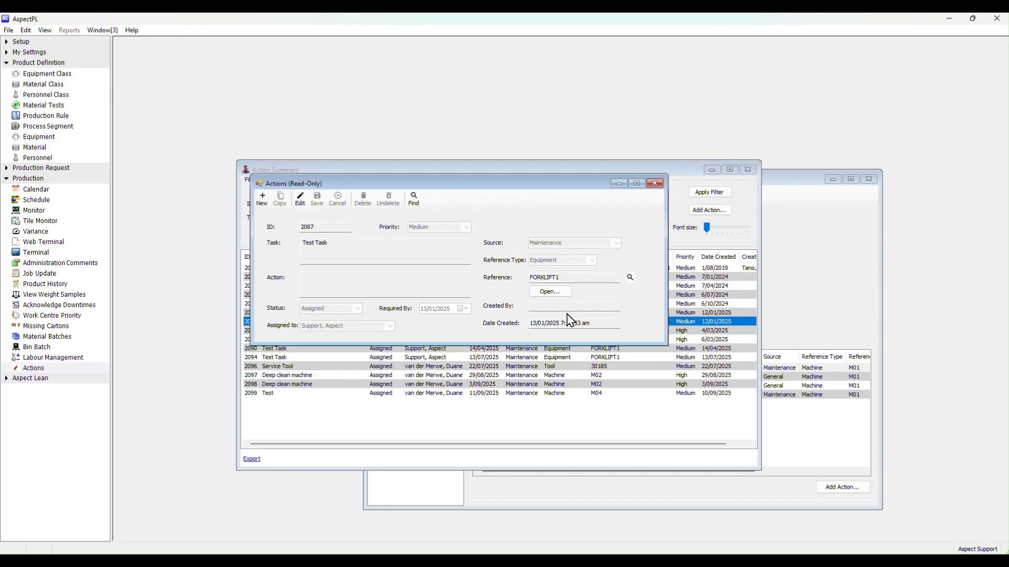
pyautogui.click(548, 292)
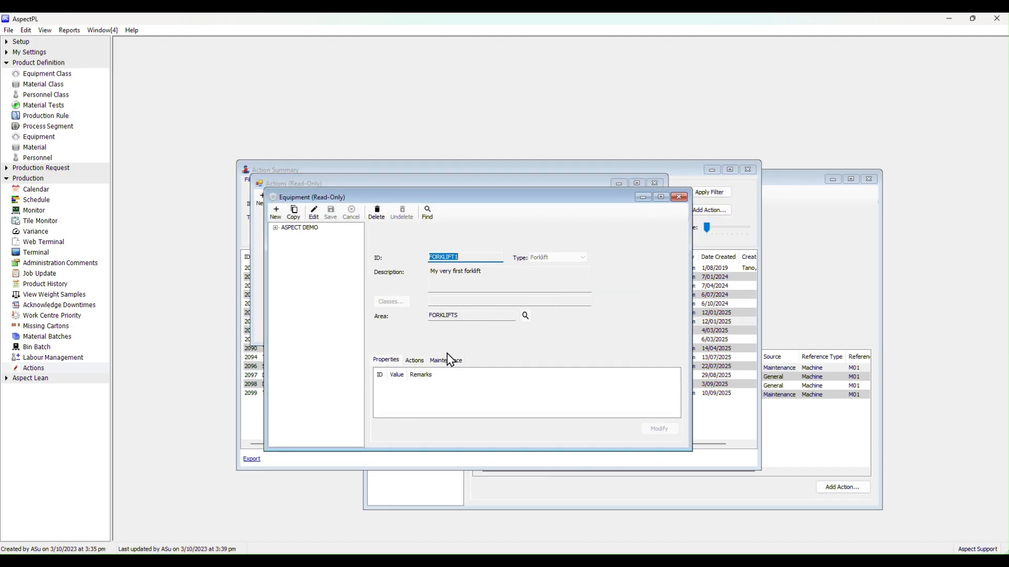
pyautogui.click(415, 360)
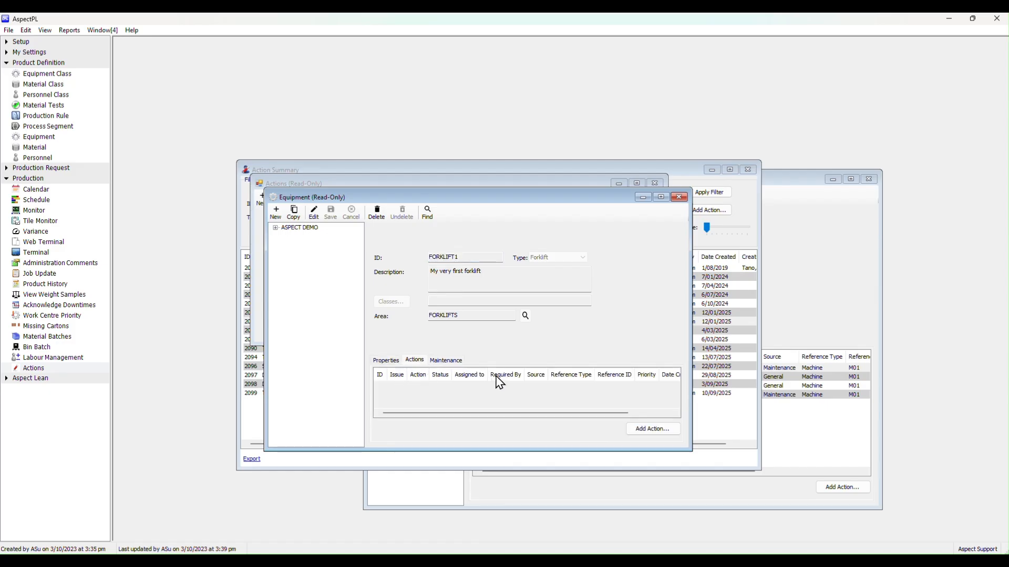
# Remove the Test Task with the 3 Months period from FORKLIFT1's maintenance tasks
pyautogui.click(446, 362)
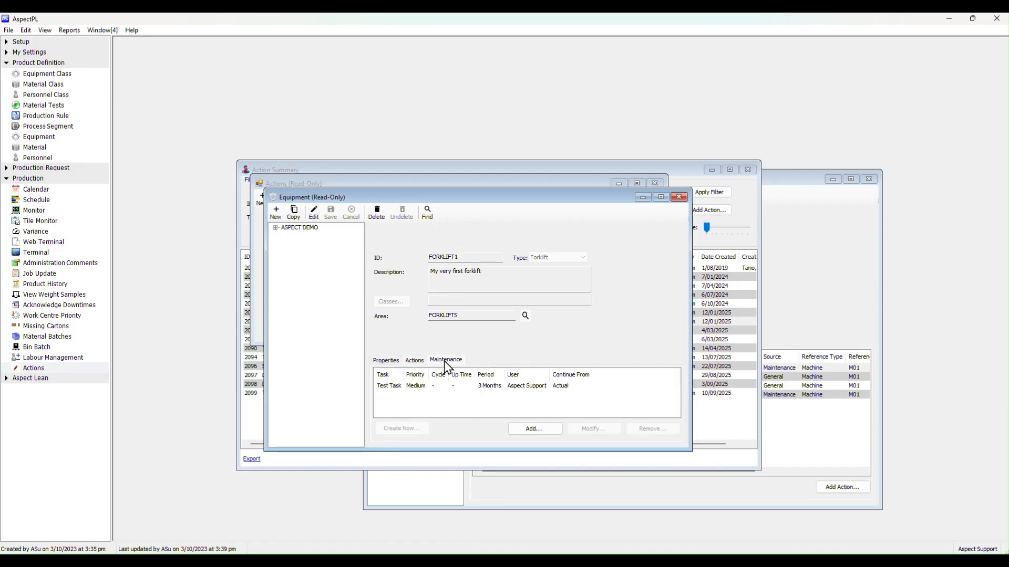
pyautogui.click(502, 389)
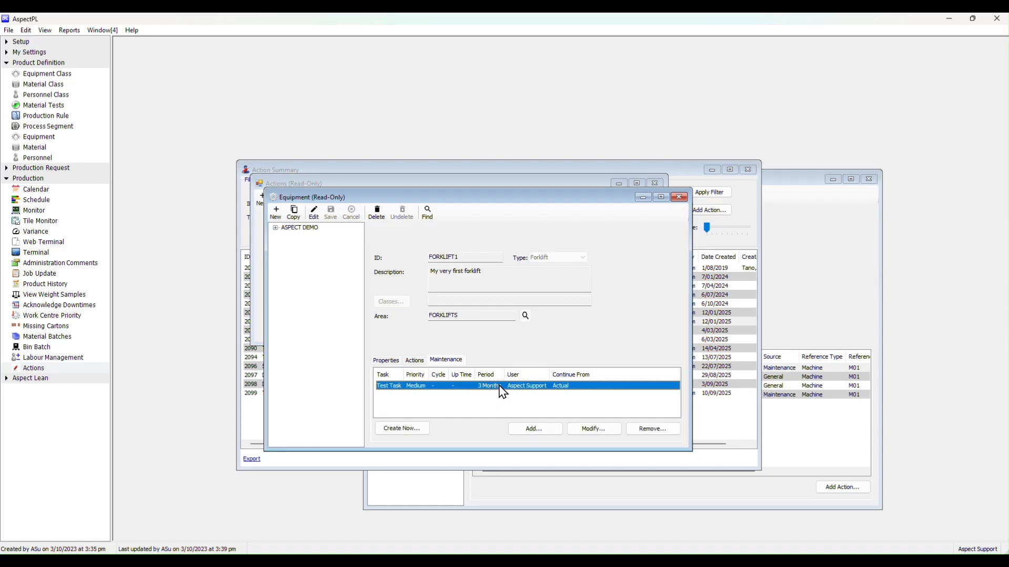
pyautogui.click(657, 431)
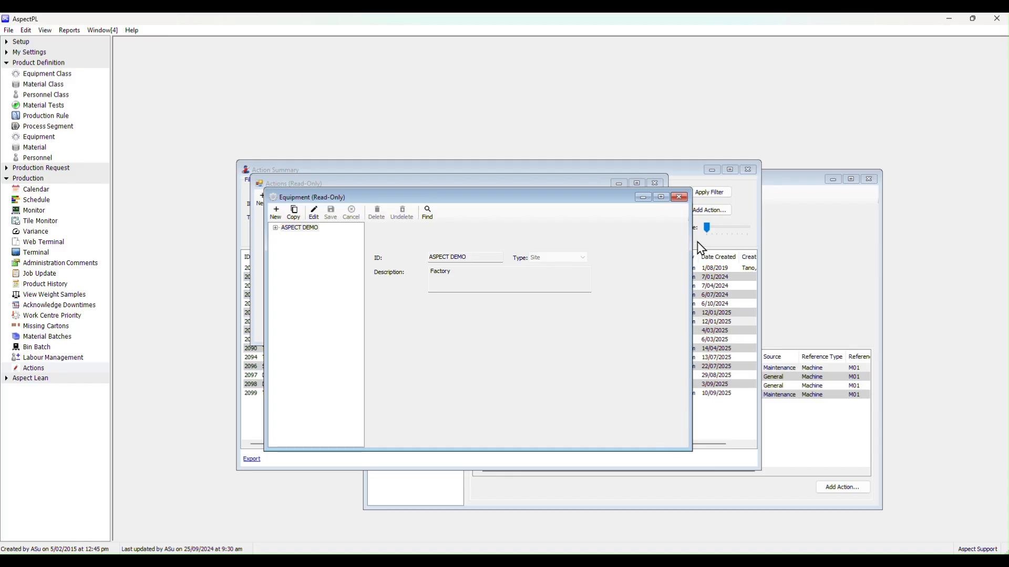
# Close all open equipment and action windows and collapse the Production and Product Definition groups in the navigation tree
pyautogui.click(679, 198)
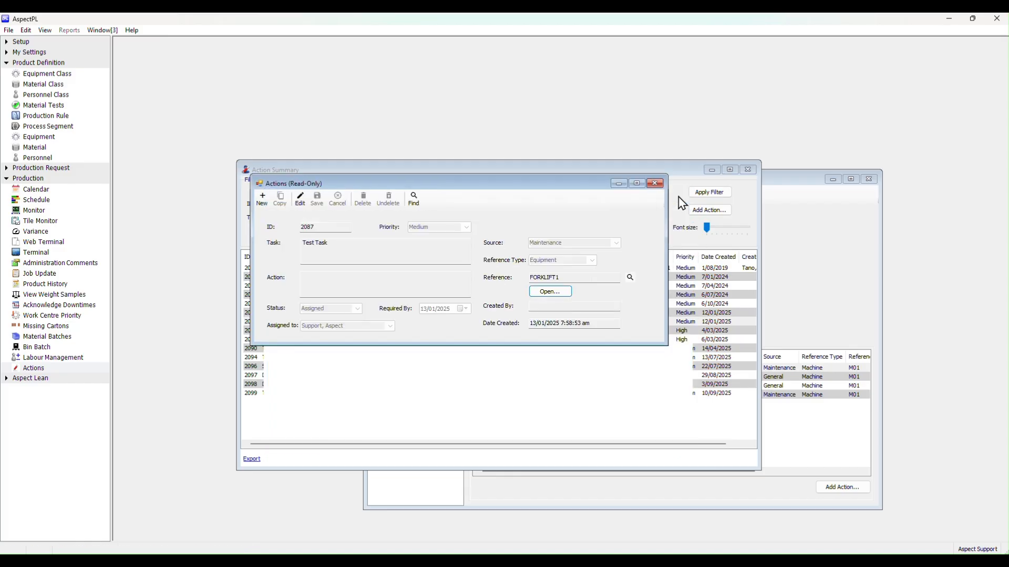
pyautogui.click(654, 184)
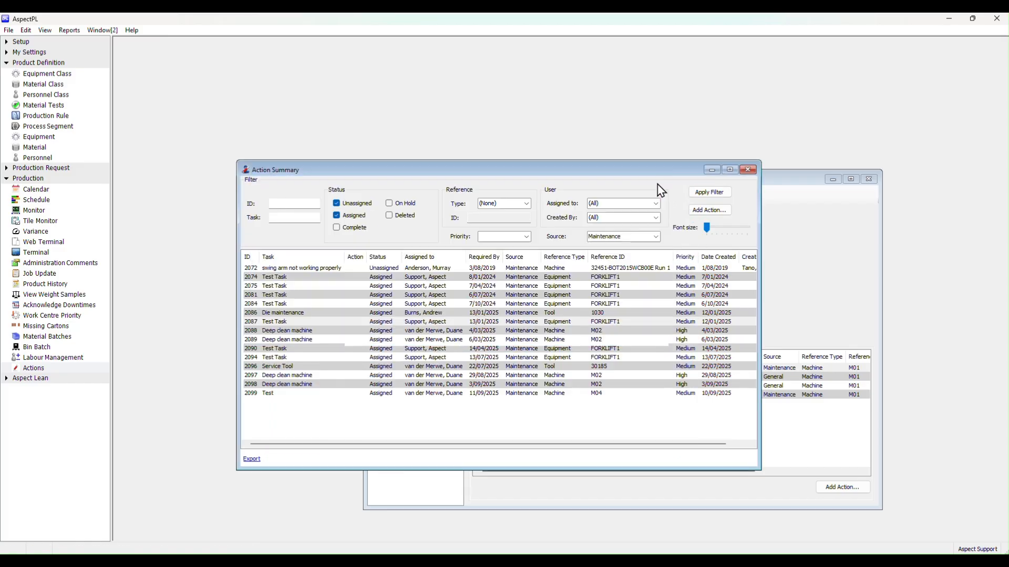
pyautogui.click(748, 170)
pyautogui.click(870, 181)
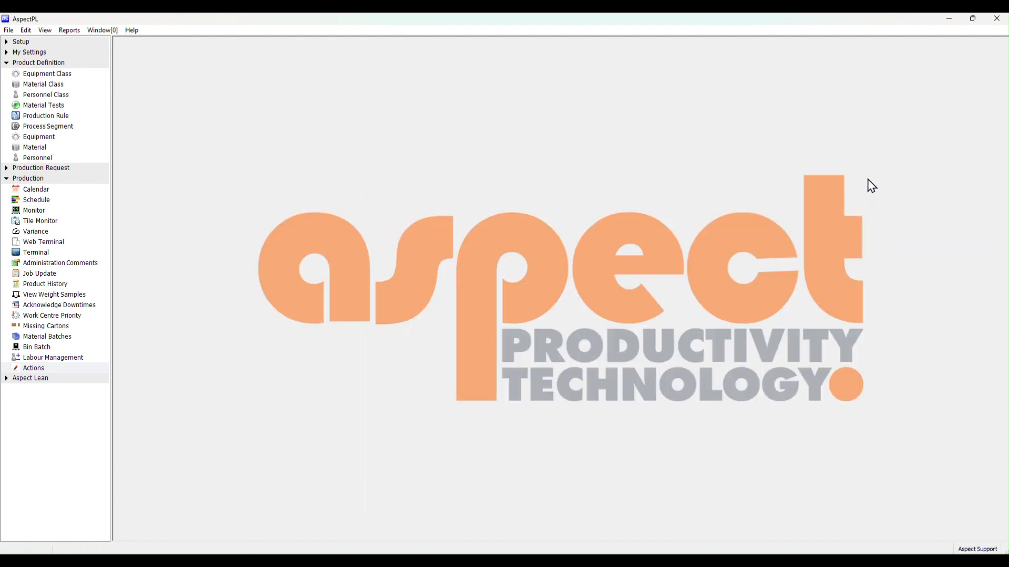
pyautogui.click(26, 179)
pyautogui.click(32, 65)
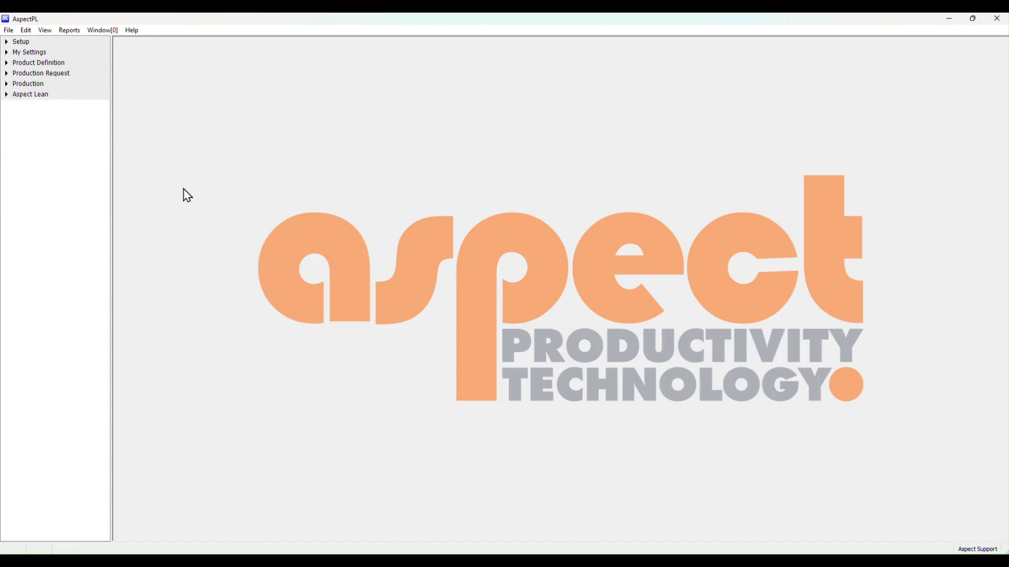